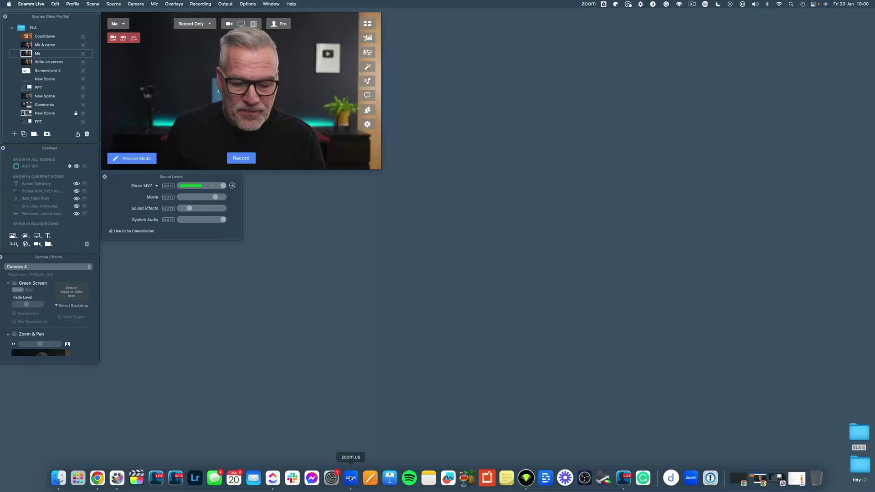
Switch to Zoom, start a new meeting and arrange its windows clear of the Ecamm Live preview
left_click(351, 479)
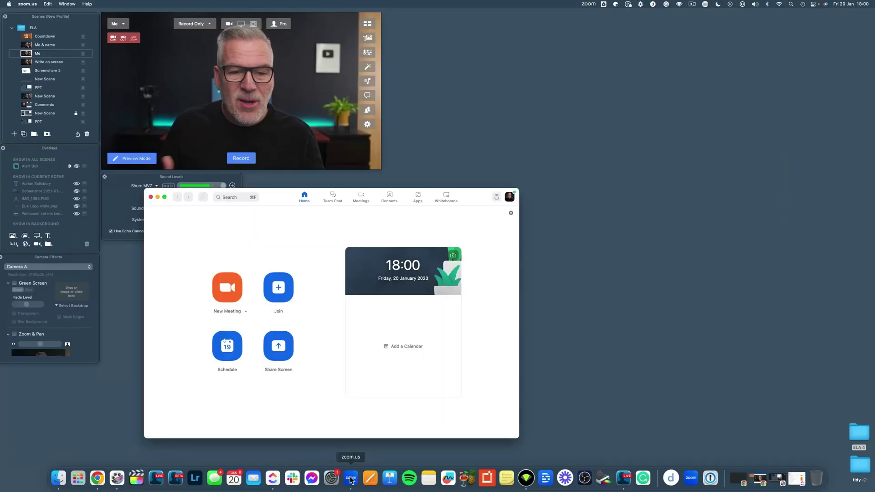
left_click(224, 292)
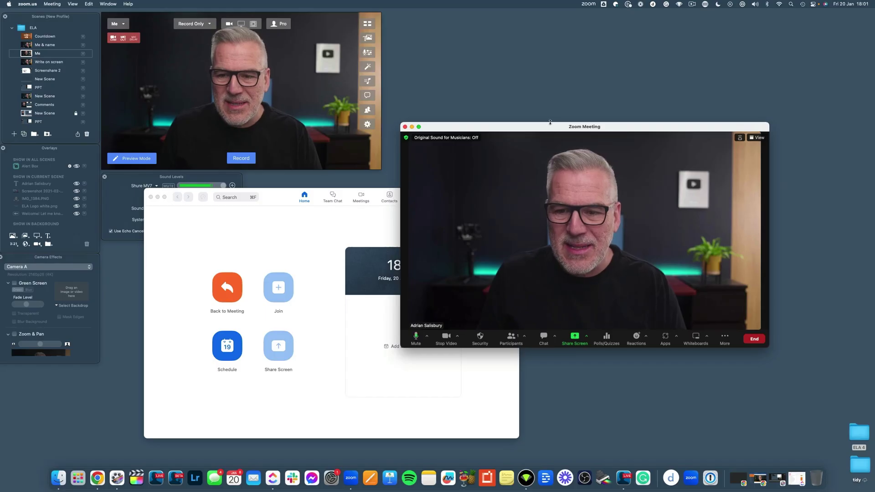
left_click_drag(548, 129, 647, 18)
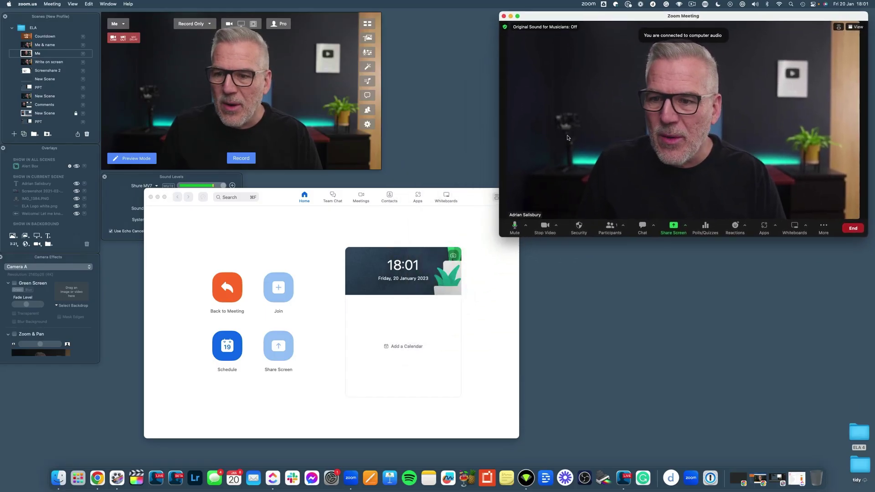
left_click_drag(501, 235, 498, 232)
left_click_drag(273, 201, 286, 184)
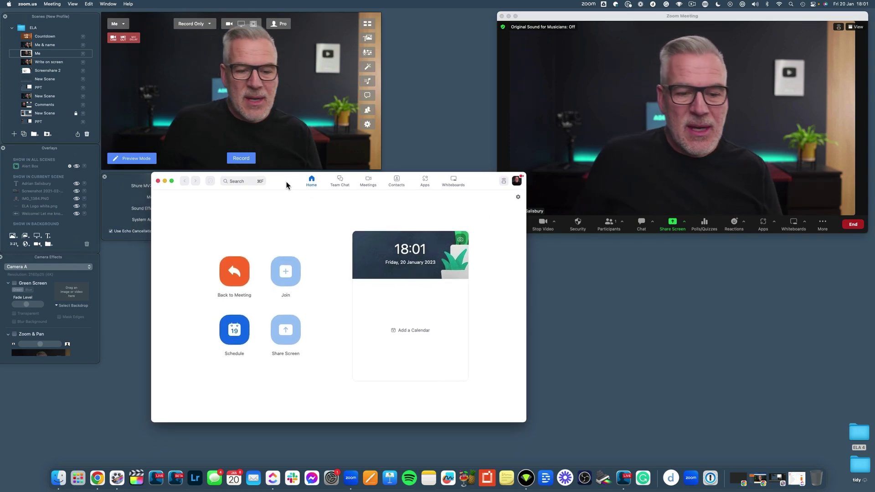
left_click_drag(286, 184, 426, 266)
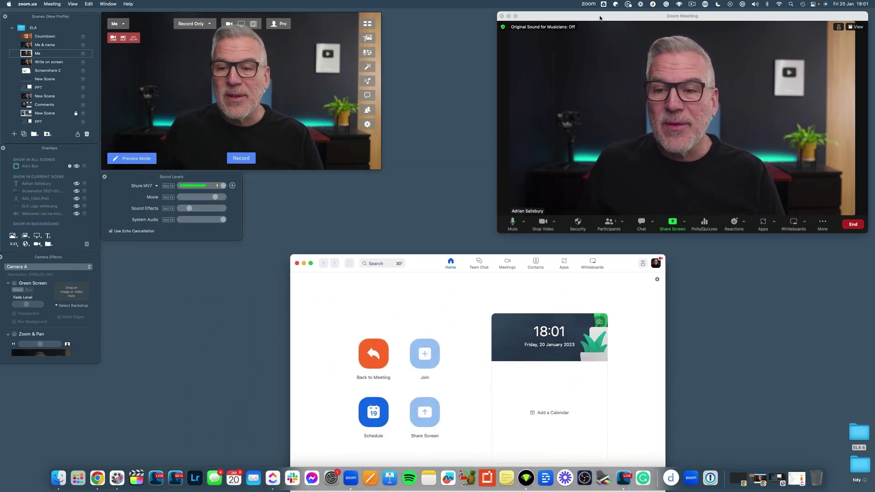
left_click_drag(601, 16, 511, 12)
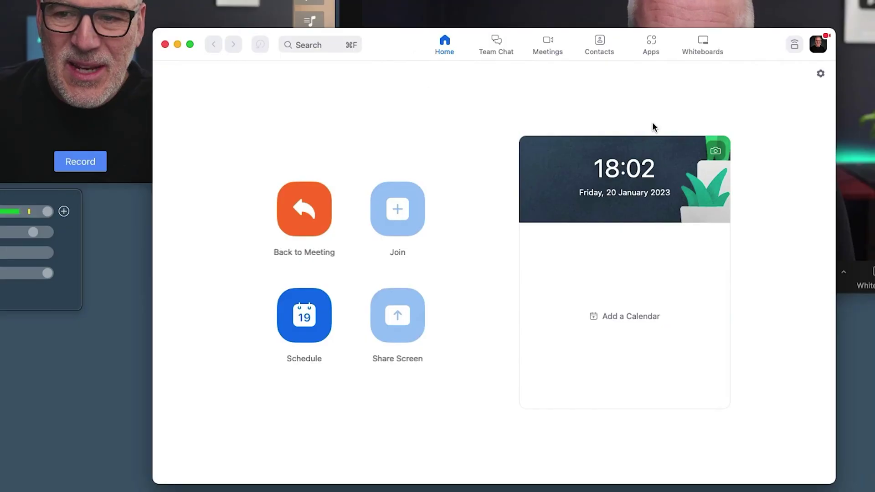
Review Zoom's video settings, including the available cameras, and view the audio settings
left_click(820, 75)
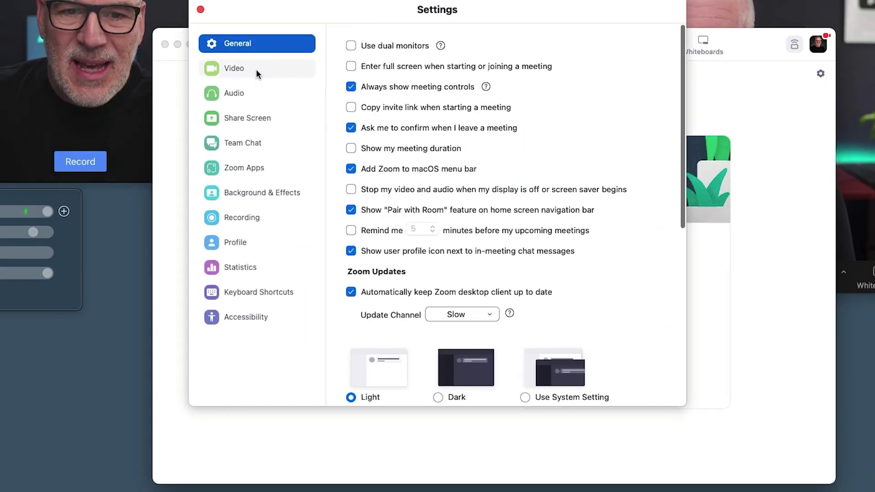
left_click(240, 69)
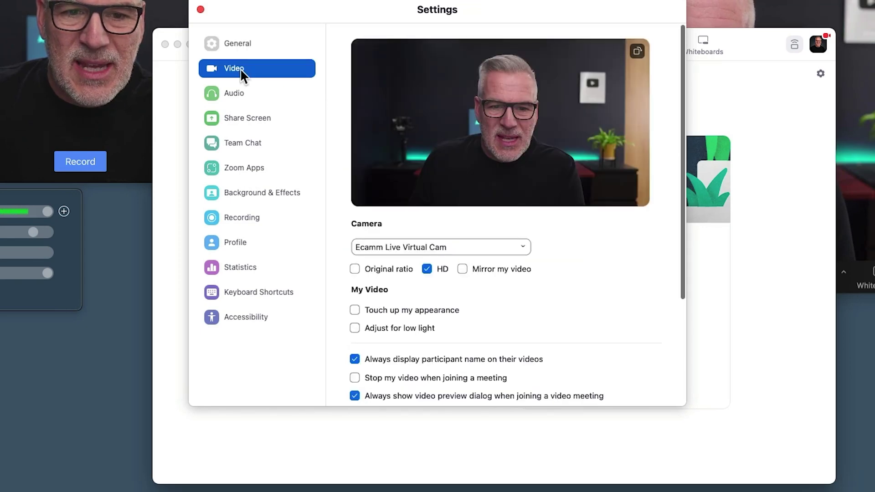
scroll(588, 285, "down", 3)
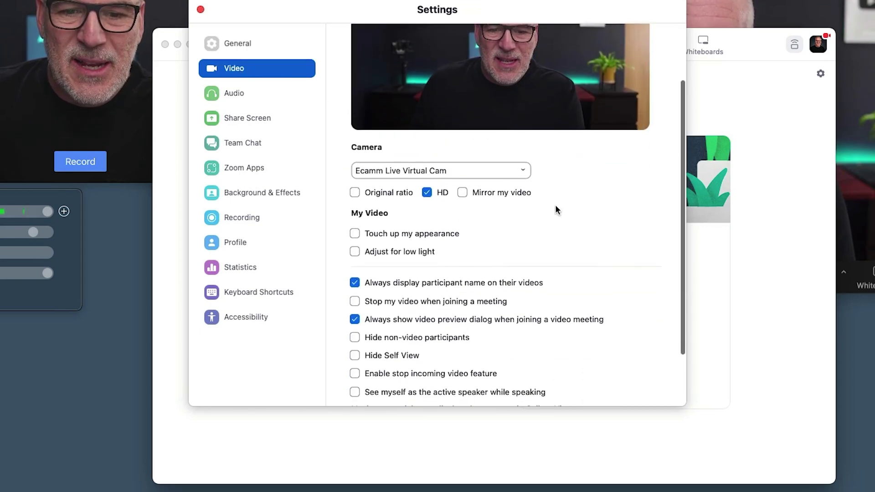
left_click(414, 170)
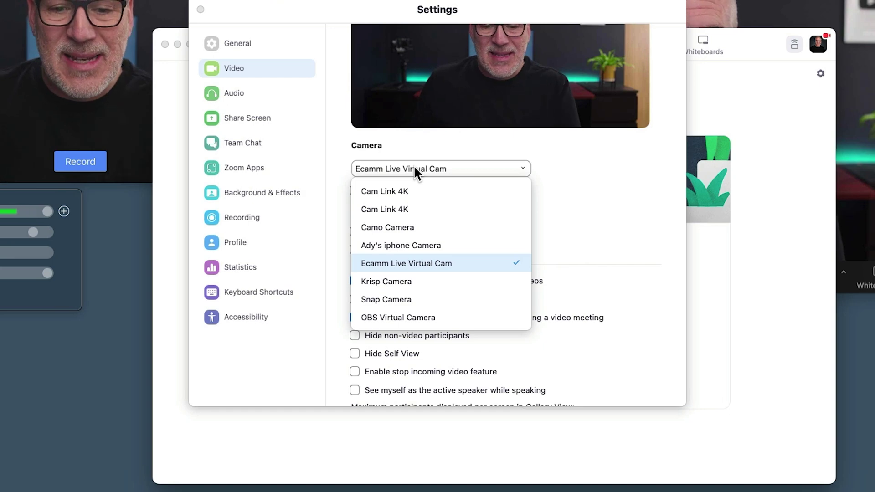
left_click(564, 259)
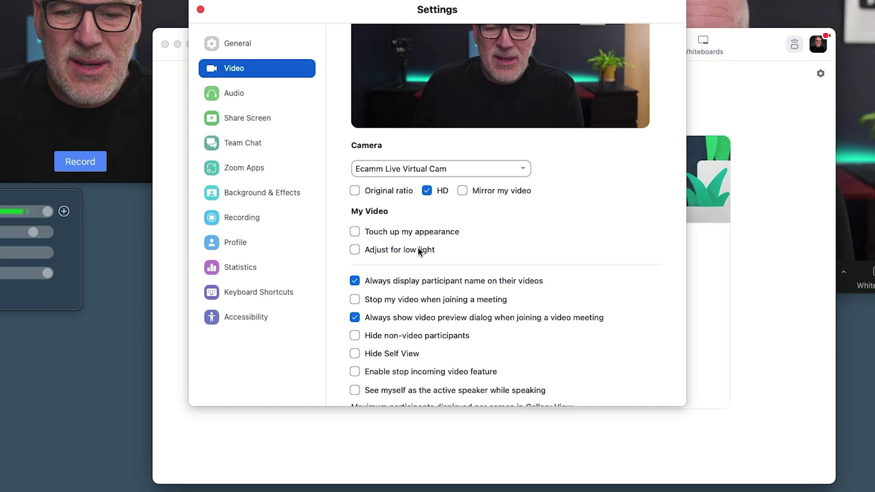
scroll(597, 314, "down", 3)
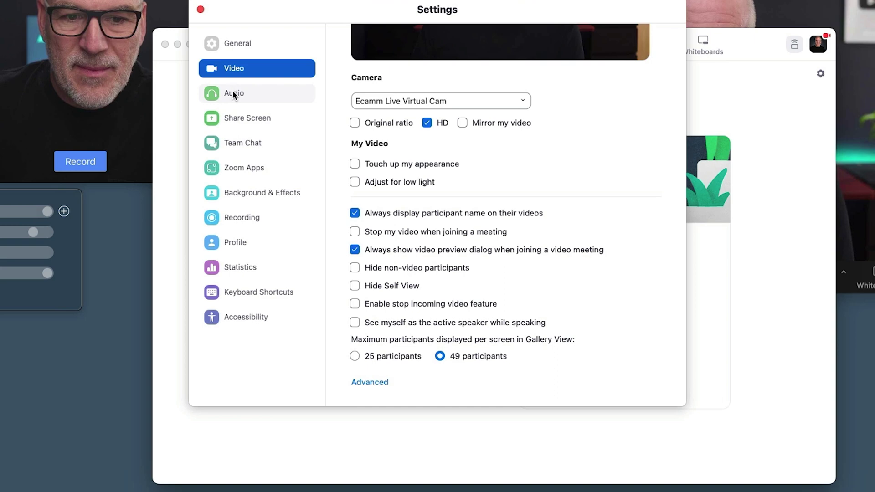
left_click(233, 94)
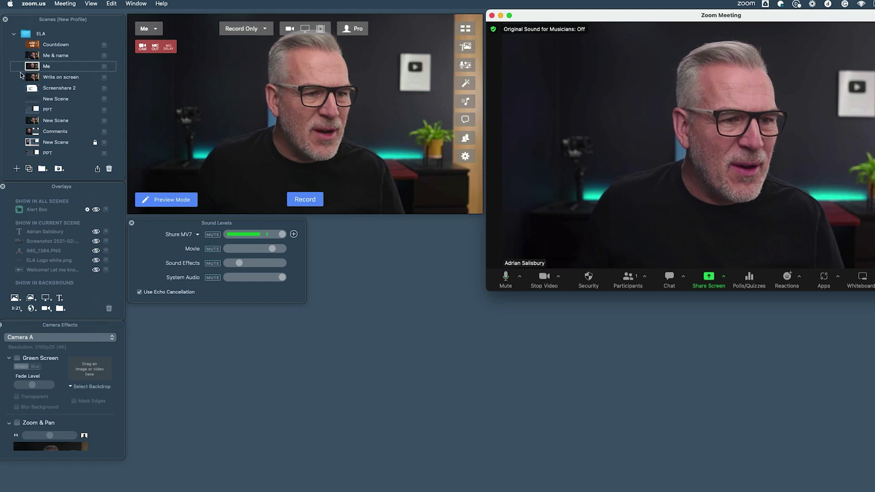
Switch the live output to the Countdown scene and return to the Me scene
left_click(31, 46)
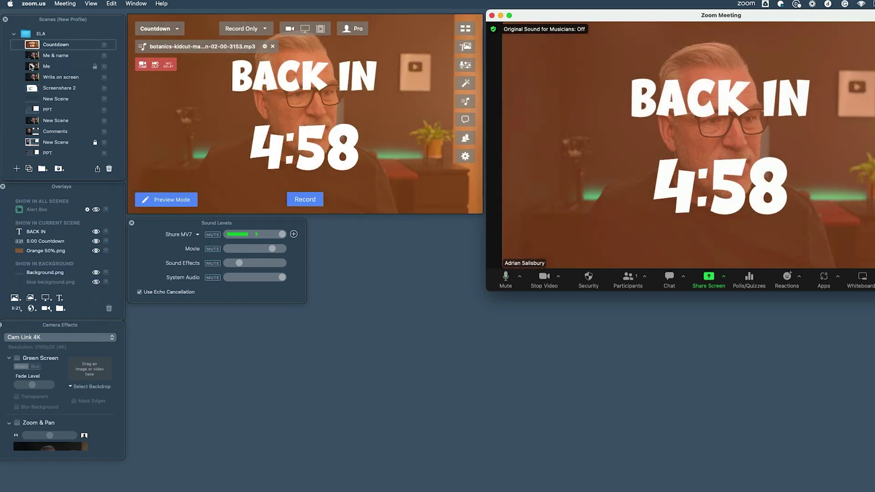
left_click(31, 68)
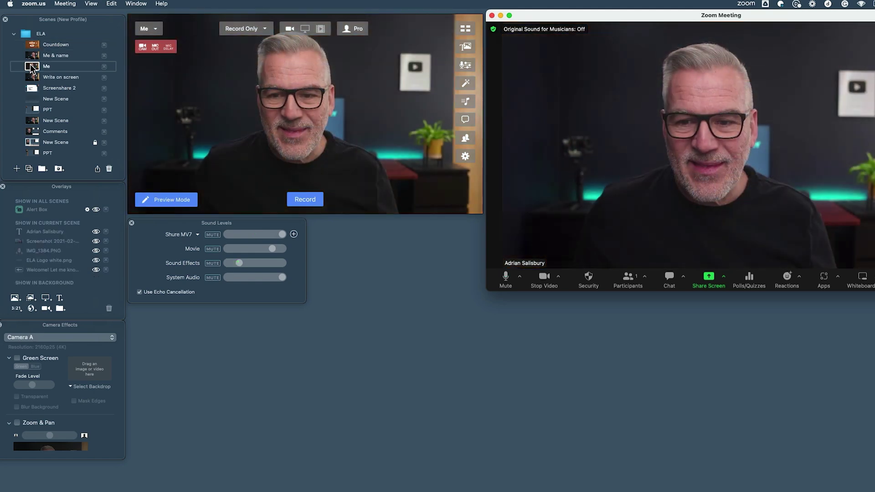
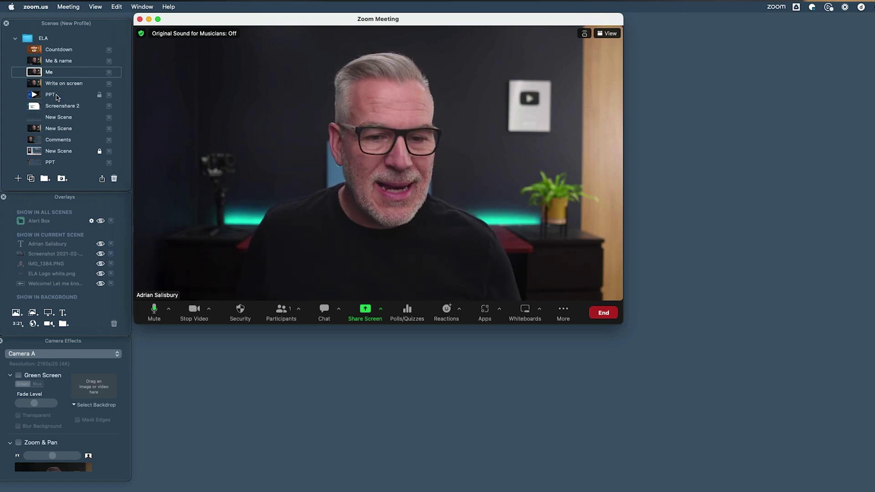
Activate the PPT scene and place Zoom's Polls/Quizzes and Meeting Chat windows beside the meeting window
left_click(35, 97)
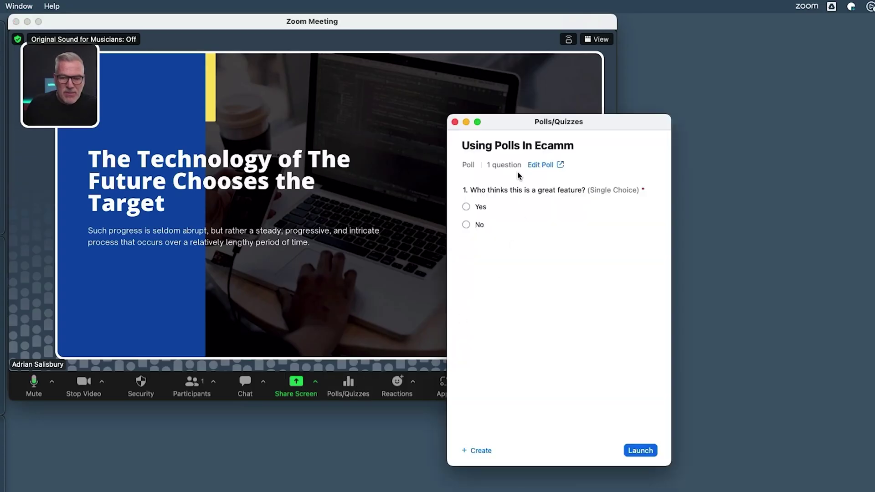
left_click_drag(502, 119, 698, 26)
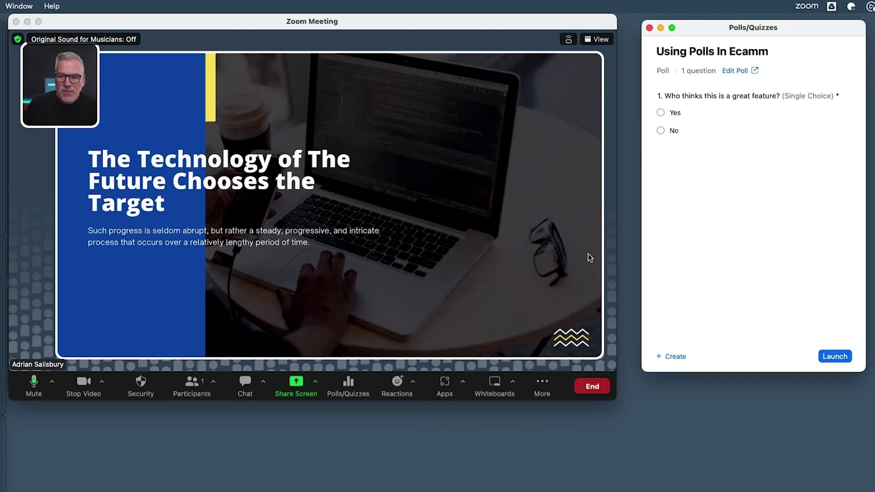
left_click(244, 385)
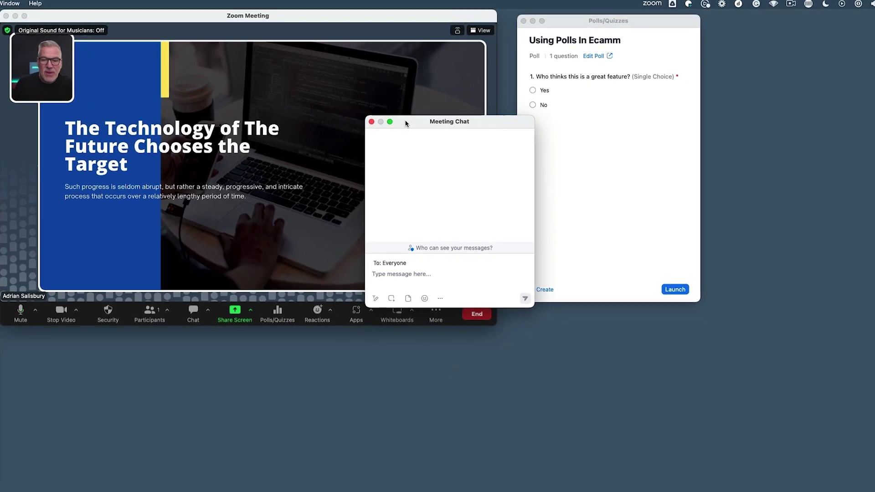
left_click_drag(406, 123, 715, 85)
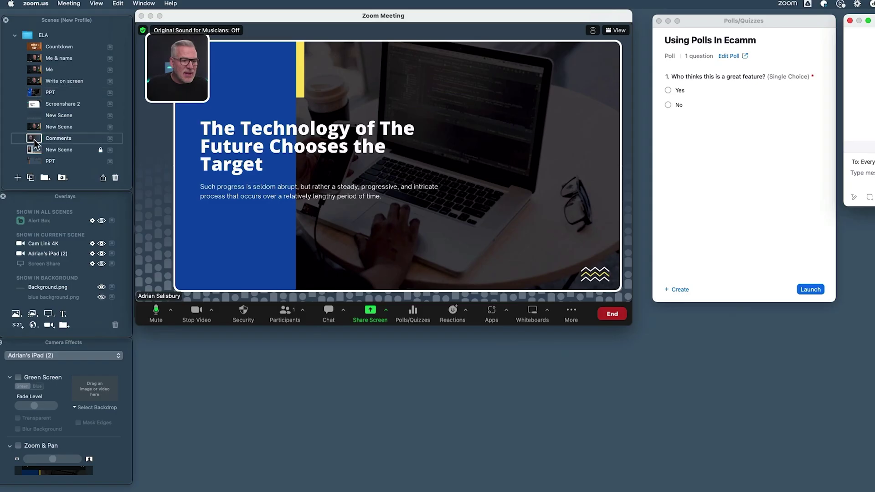
Duplicate the Comments scene and name the copy Zoom Comments
left_click(35, 142)
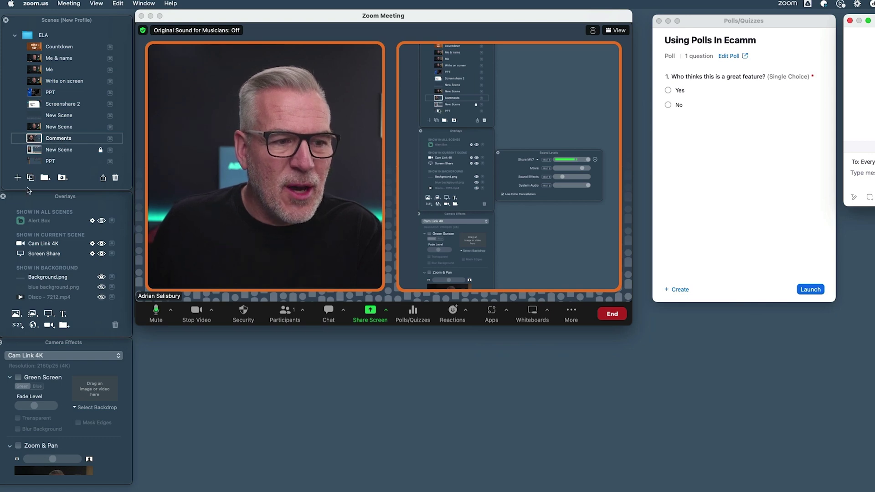
left_click(31, 179)
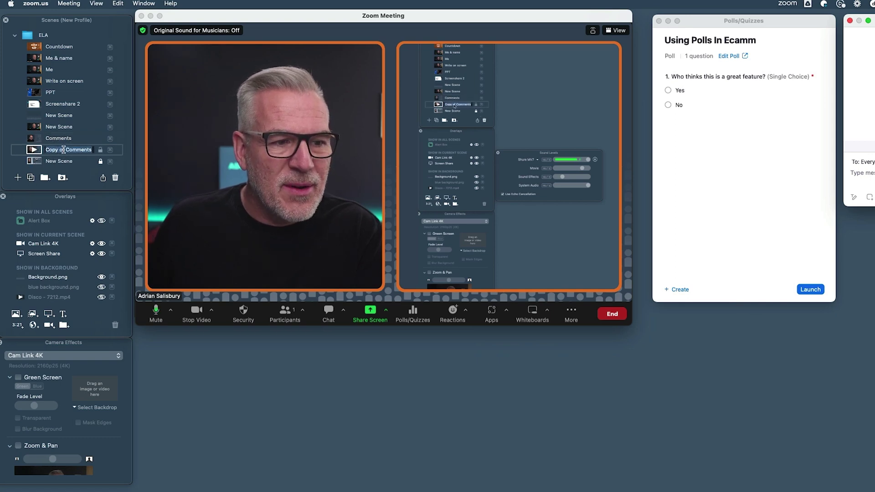
type("Zoom")
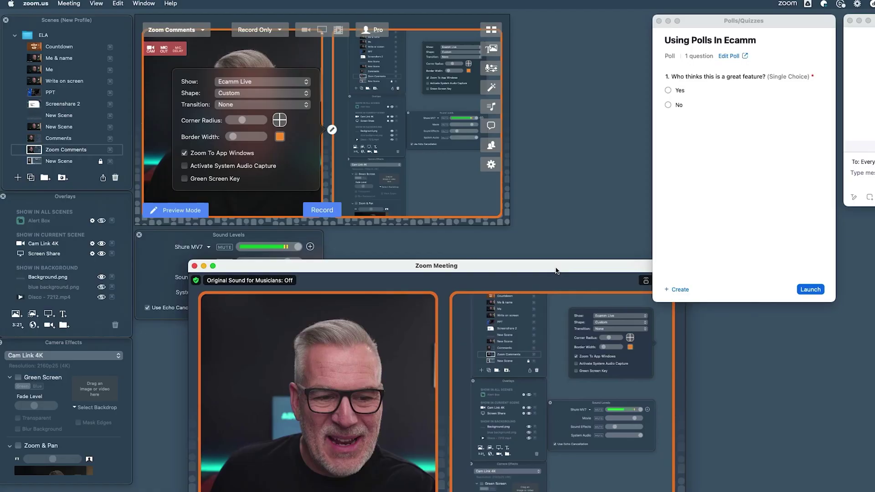
Set the Zoom Comments scene's screen share overlay to show the Polls/Quizzes window of zoom.us
left_click_drag(549, 270, 509, 271)
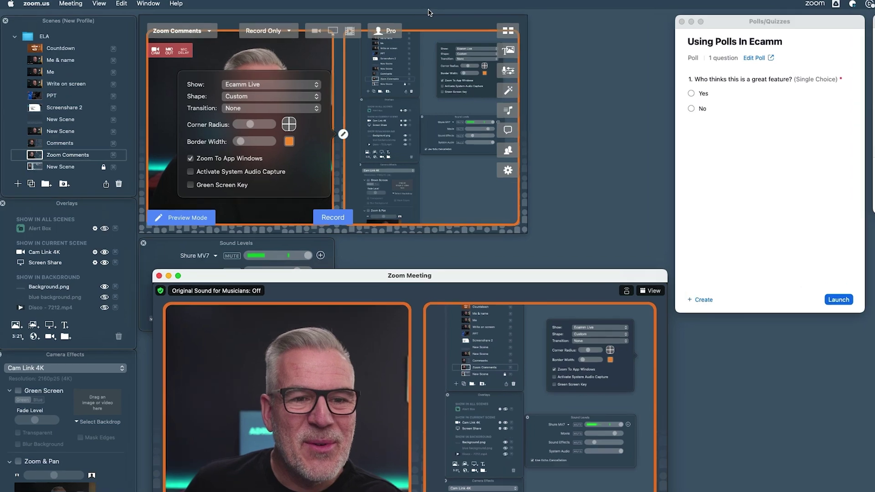
left_click(494, 198)
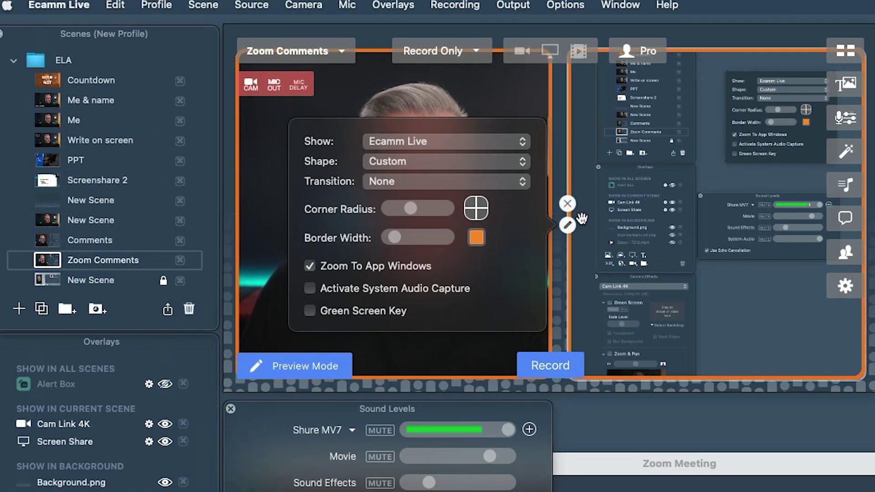
left_click(568, 226)
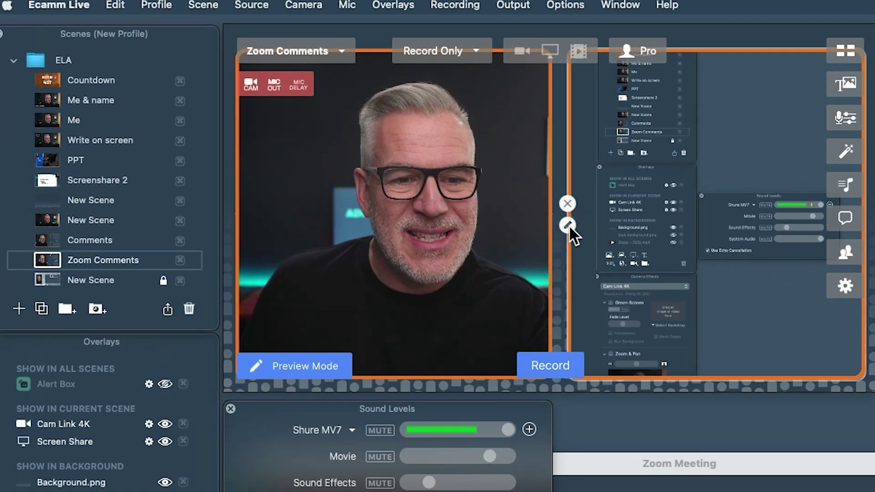
left_click(569, 225)
left_click(450, 143)
mouse_move(451, 143)
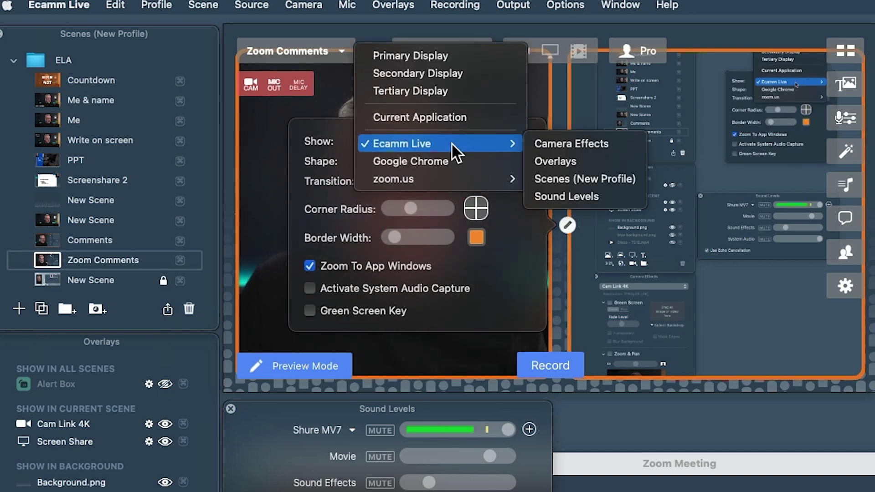
mouse_move(445, 182)
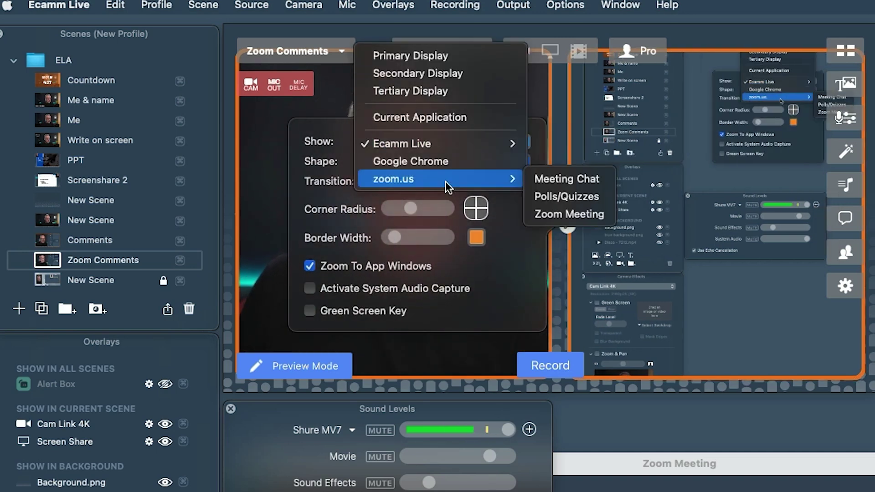
left_click(544, 191)
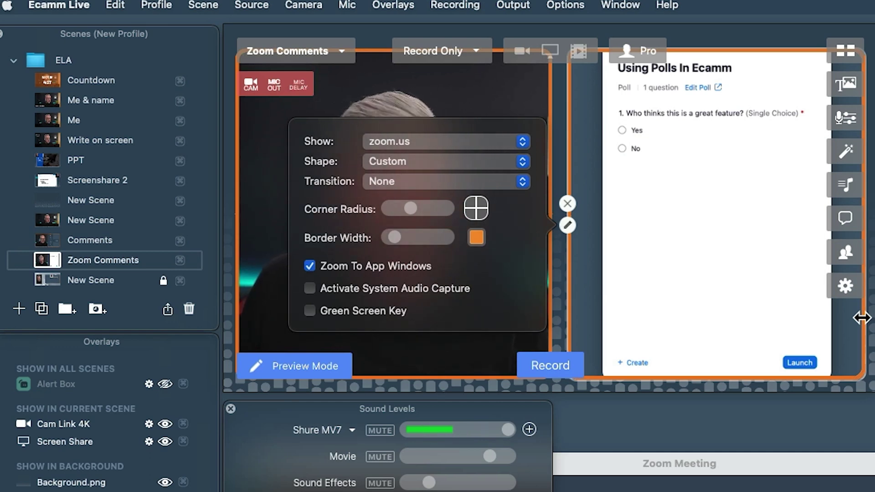
left_click(719, 281)
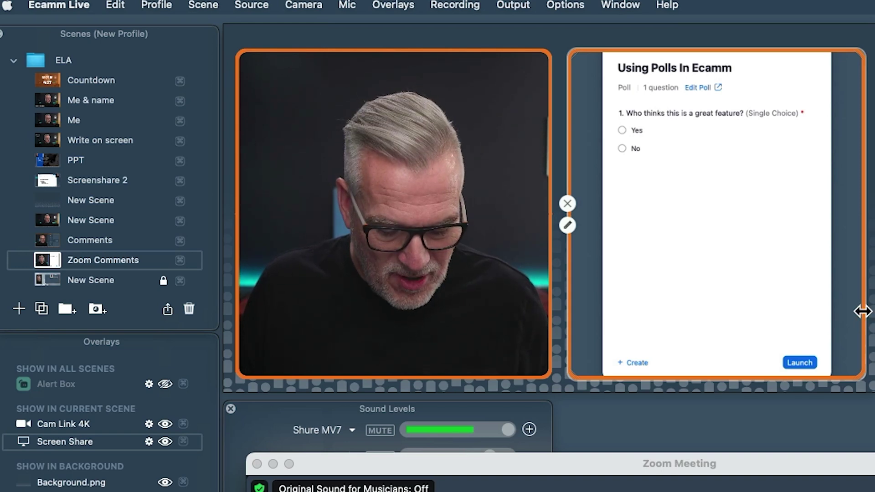
Crop the empty sides off the poll overlay, shift it outward and enlarge the camera overlay to fill the space beside it
left_click_drag(863, 312, 835, 316)
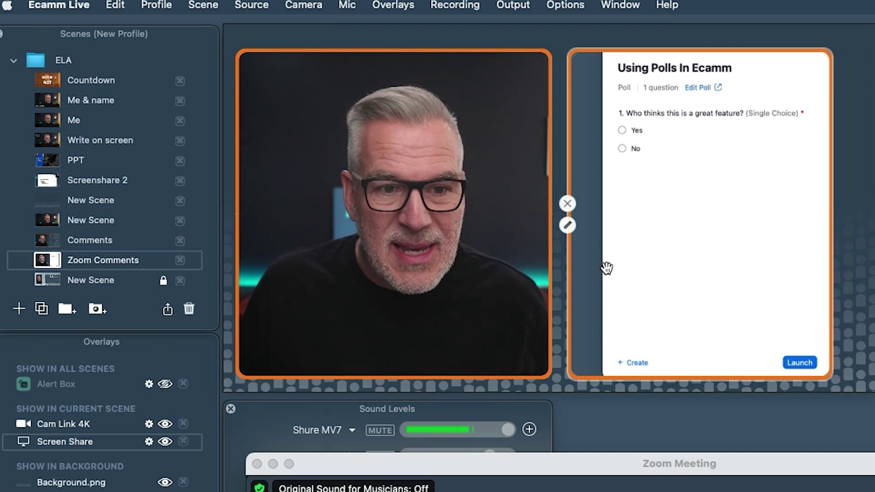
left_click_drag(572, 277, 605, 272)
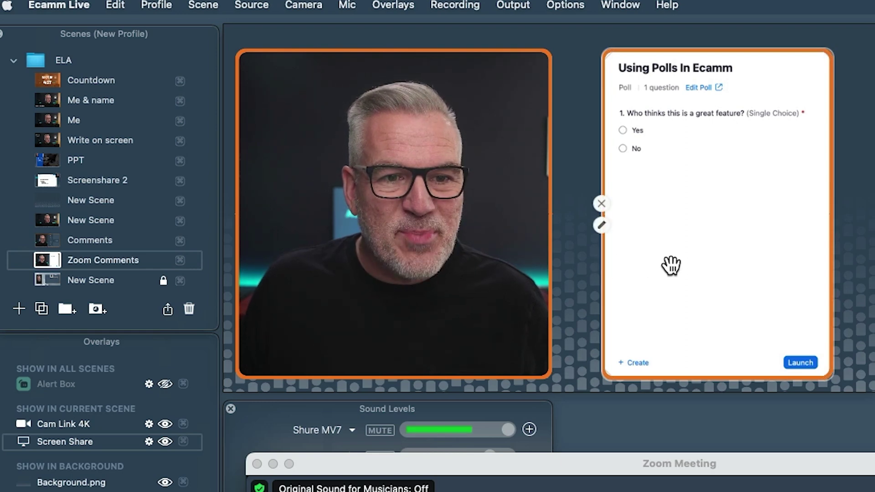
left_click_drag(548, 373, 592, 368)
mouse_move(665, 326)
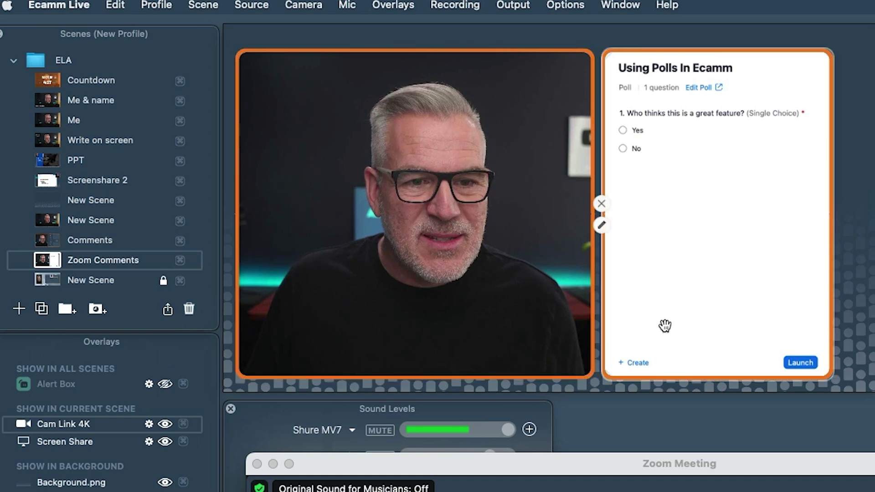
left_click_drag(668, 326, 686, 326)
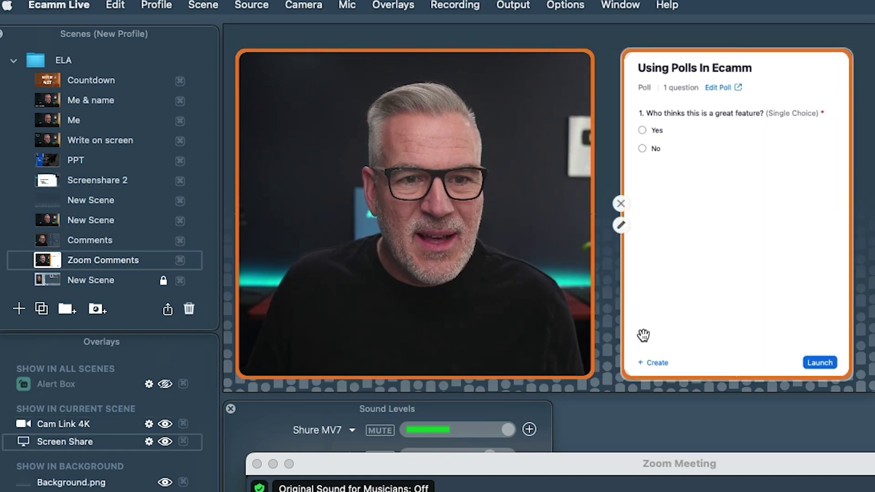
left_click_drag(592, 379, 610, 379)
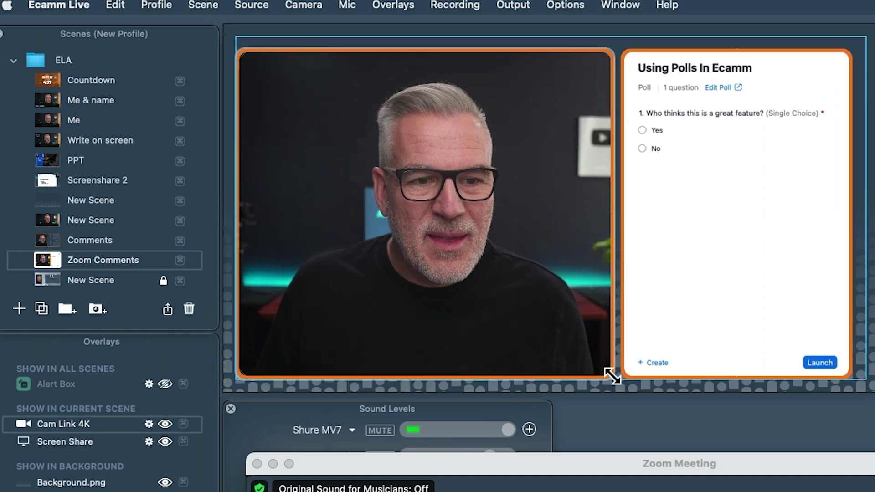
Switch to the Me scene to launch the Using Polls In Ecamm poll in Zoom, and show it with the Zoom Comments scene
left_click(49, 119)
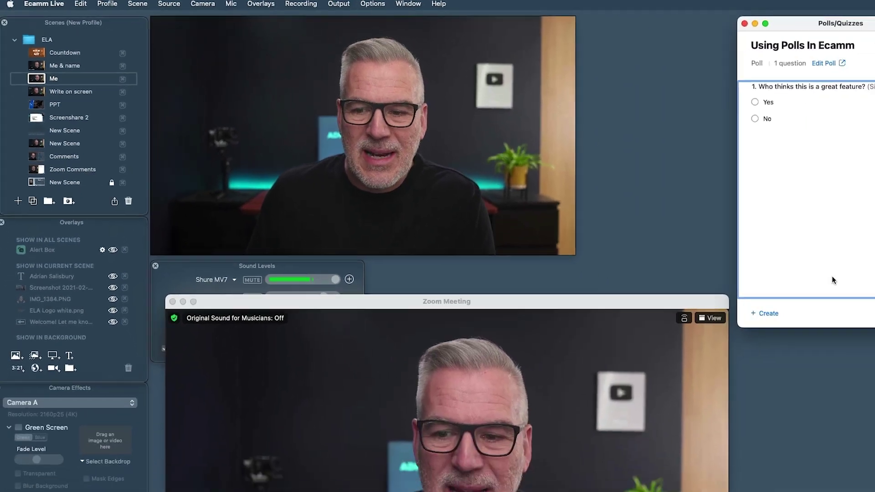
left_click(833, 313)
left_click_drag(632, 106, 779, 26)
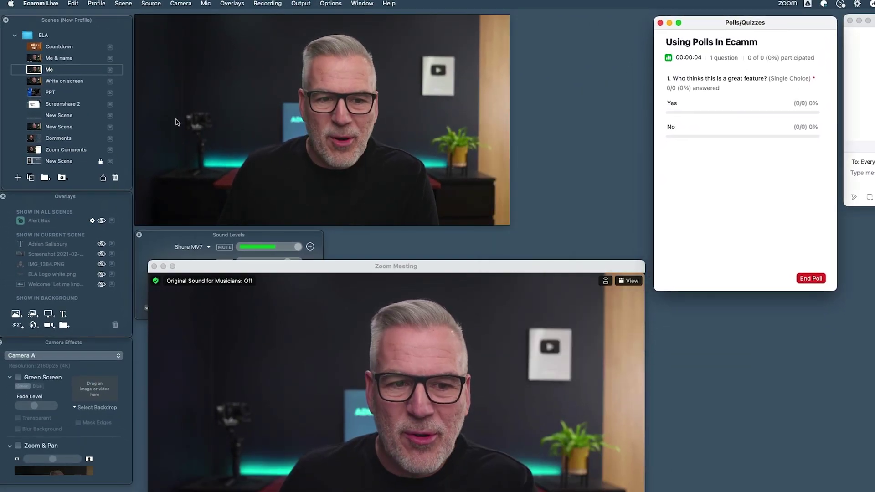
scroll(35, 141, "down", 1)
left_click(35, 140)
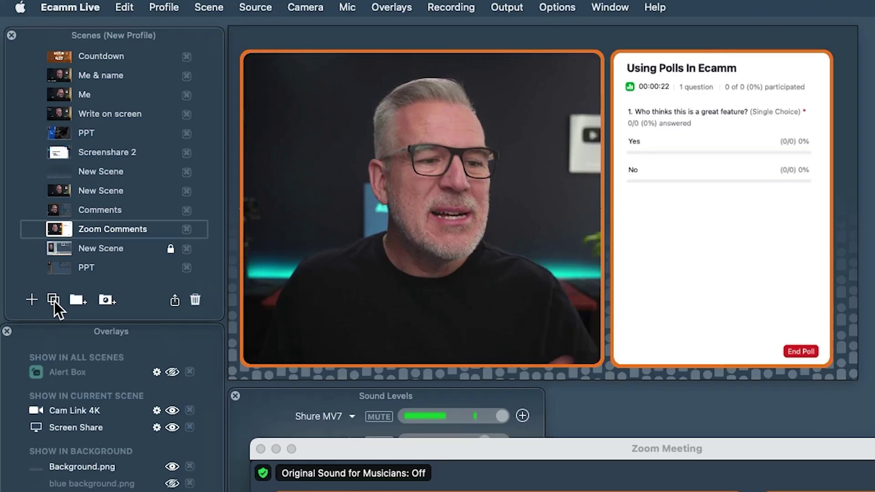
Duplicate the Zoom Comments scene and set the copy's screen share overlay to show the Meeting Chat window of zoom.us
left_click(53, 300)
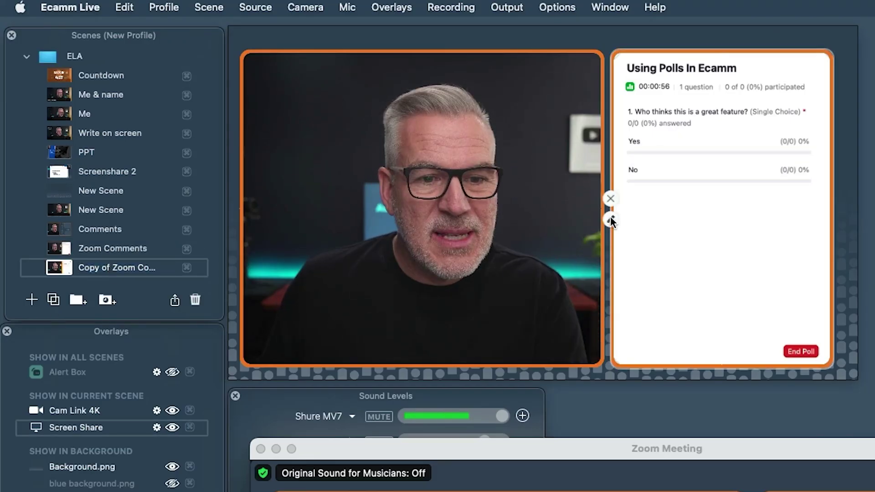
left_click(611, 218)
left_click(451, 139)
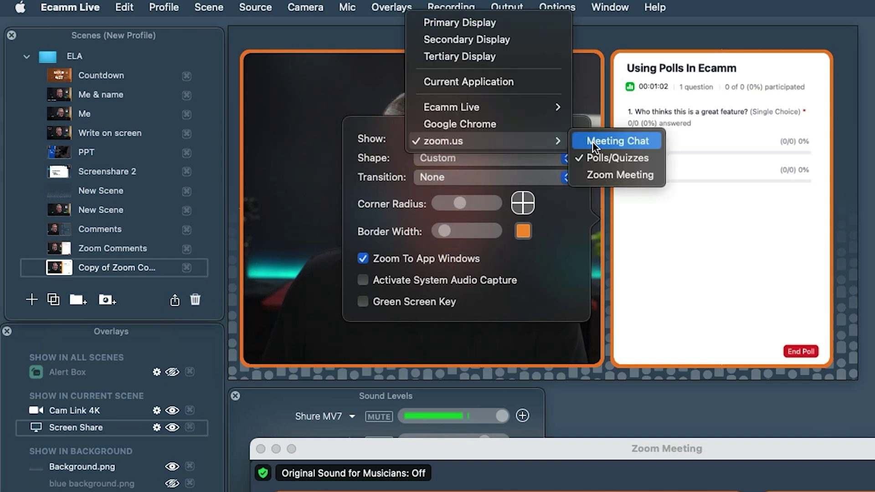
left_click(592, 141)
mouse_move(720, 237)
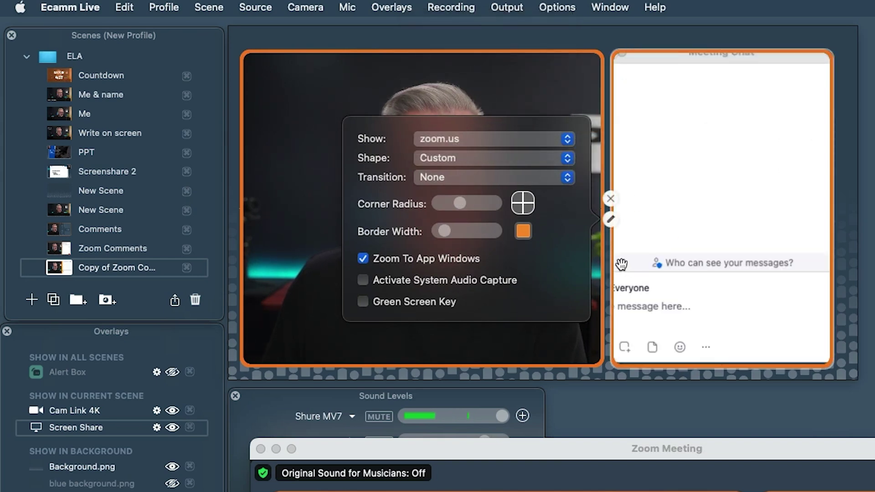
left_click(672, 207)
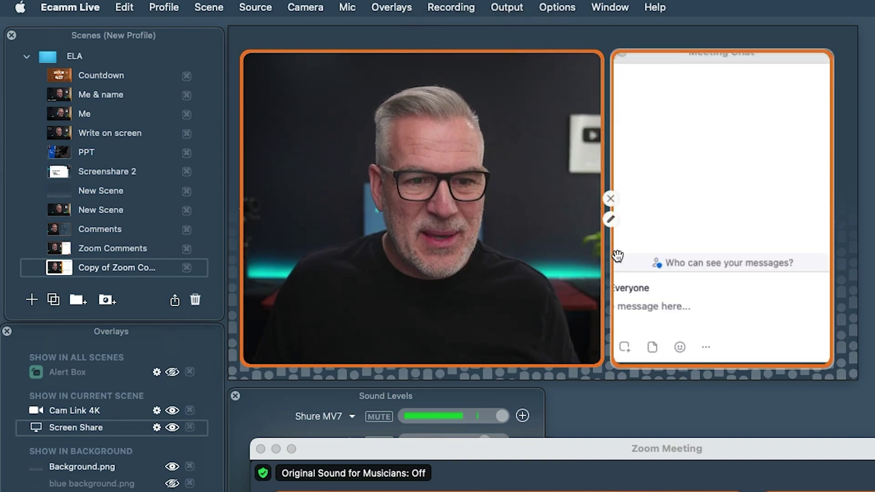
Shrink the camera overlay, widen the chat overlay on both sides and shift it inward
left_click_drag(611, 256, 581, 256)
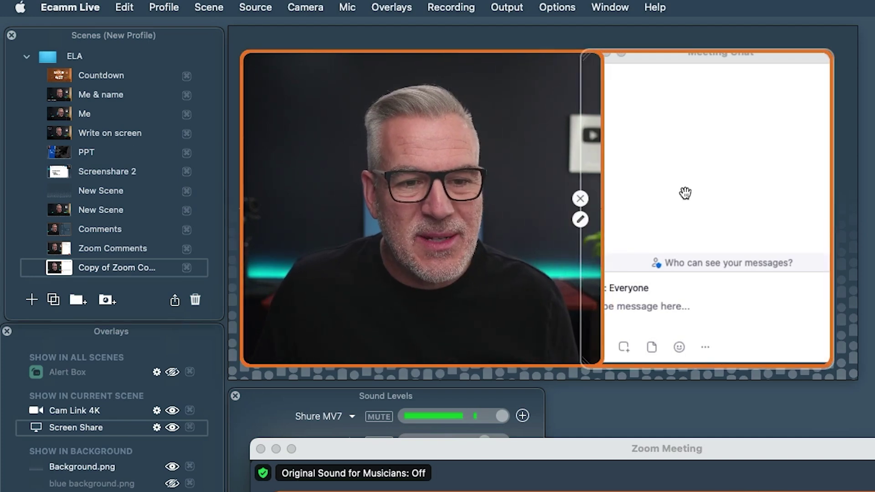
left_click_drag(600, 365, 478, 285)
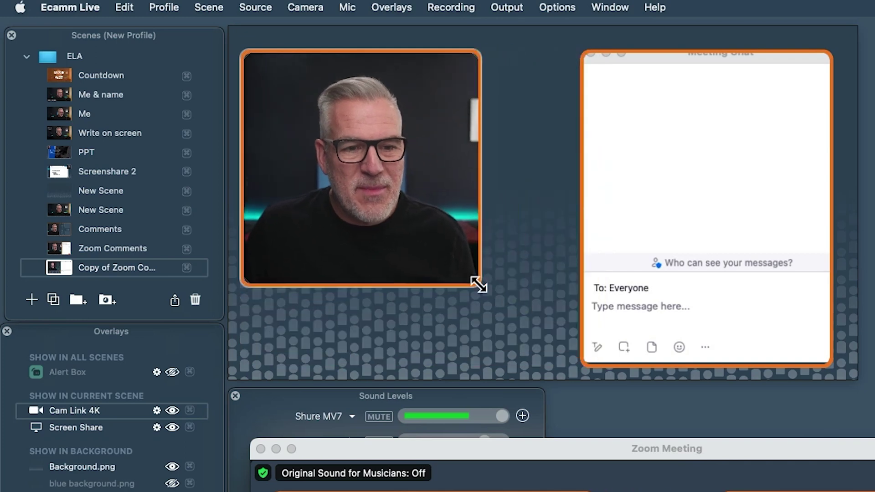
mouse_move(585, 281)
left_mouse_down()
mouse_move(545, 281)
mouse_move(583, 278)
left_mouse_up()
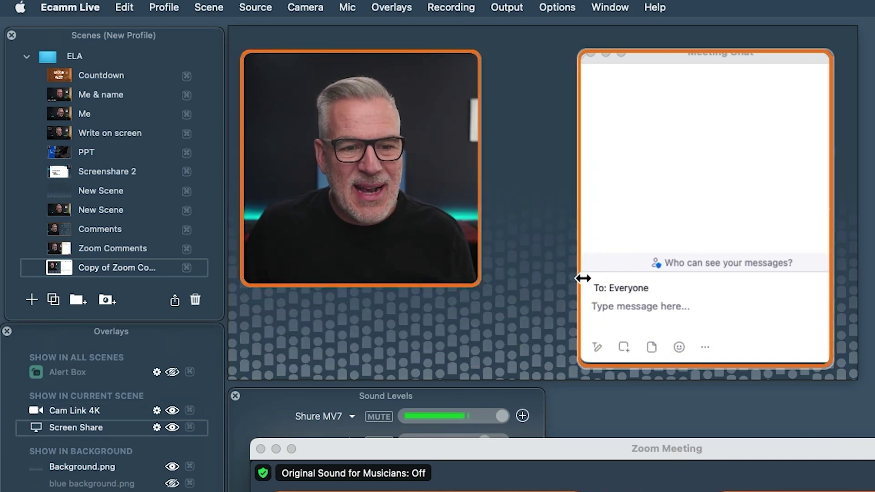
left_click_drag(837, 275, 859, 273)
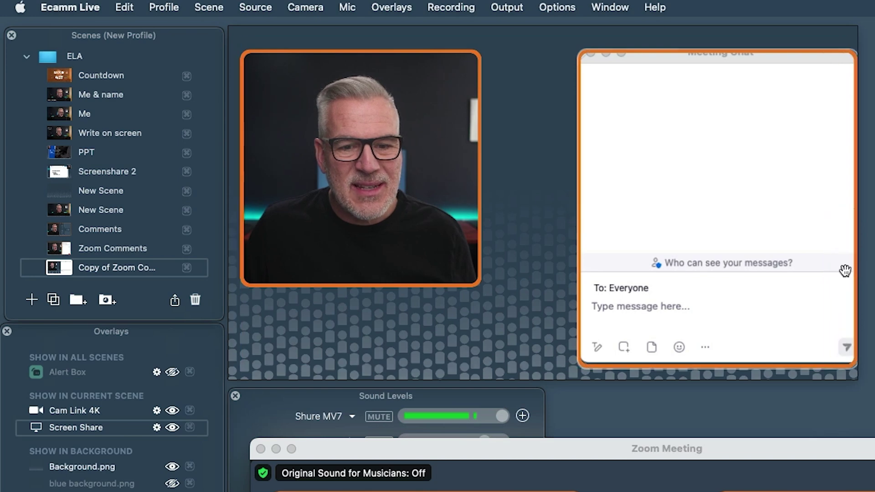
mouse_move(823, 223)
left_mouse_down()
mouse_move(765, 222)
mouse_move(830, 232)
mouse_move(811, 233)
left_mouse_up()
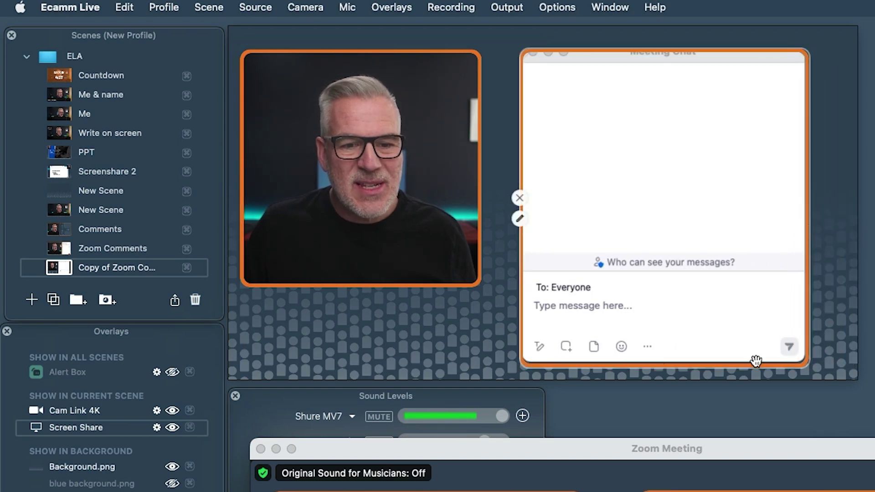
Crop the chat overlay down to the message area, cutting off the title bar, message box and empty sides
mouse_move(760, 368)
left_mouse_down()
mouse_move(760, 317)
mouse_move(763, 363)
left_mouse_up()
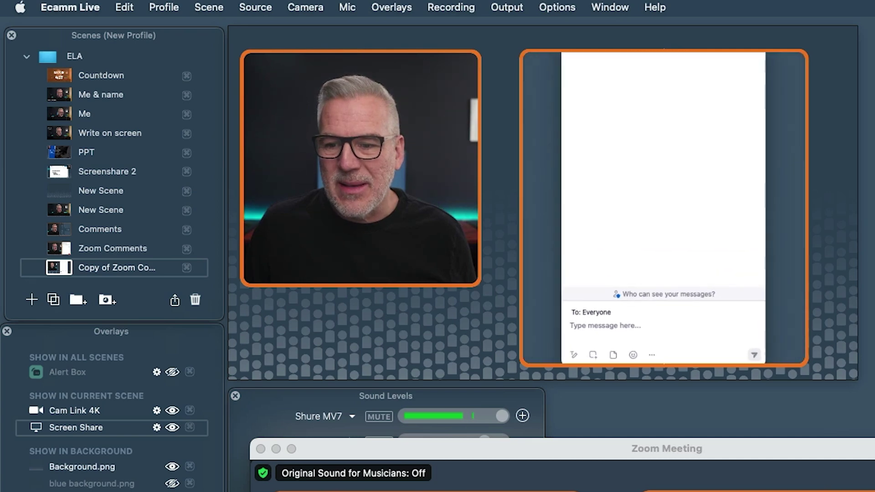
mouse_move(805, 367)
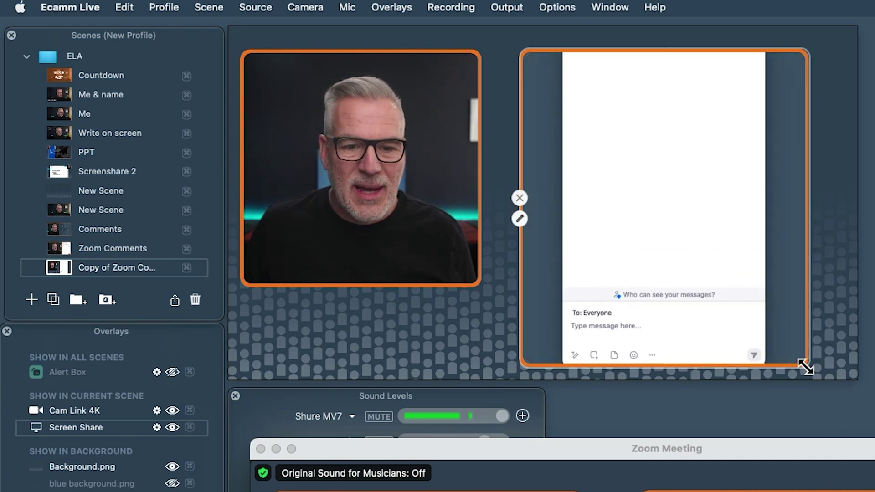
left_click_drag(800, 363, 765, 292)
left_click_drag(588, 240, 641, 189)
mouse_move(671, 87)
left_mouse_down()
mouse_move(672, 57)
mouse_move(677, 84)
left_mouse_up()
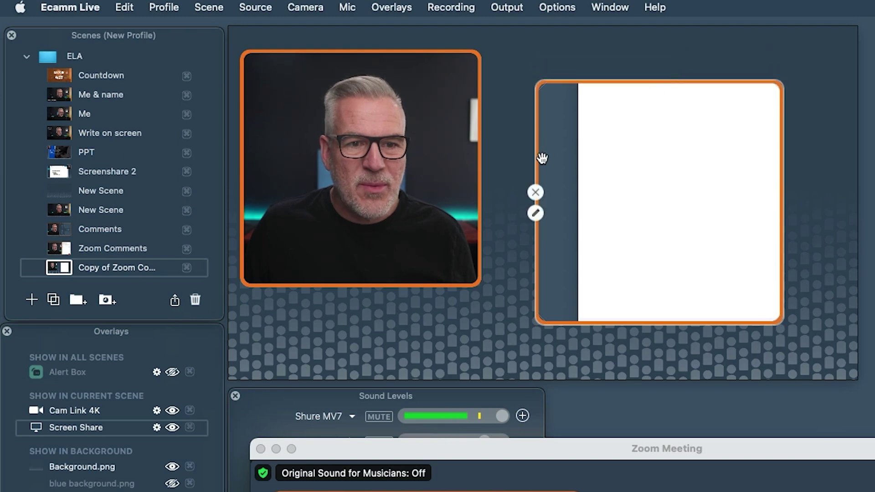
left_click_drag(542, 159, 587, 157)
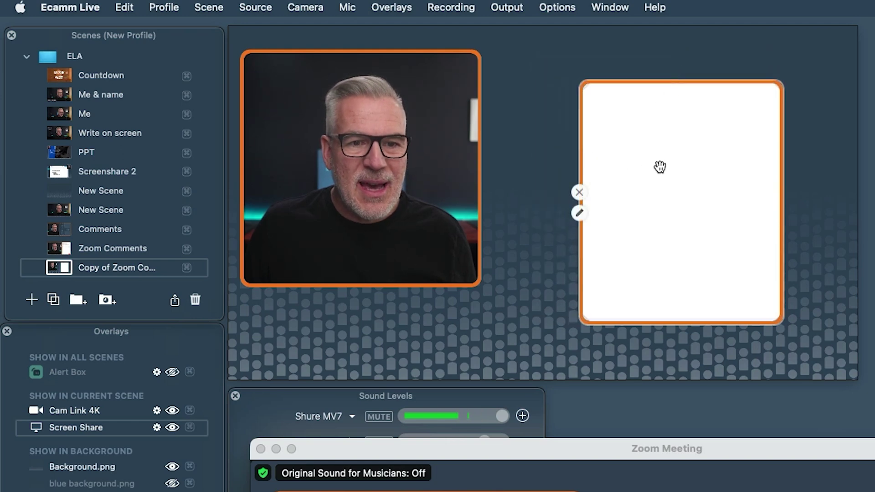
Enlarge and reposition the chat overlay, and lower the camera overlay and widen it until it slightly overlaps the chat
scroll(660, 166, "up", 6)
left_click_drag(679, 169, 680, 166)
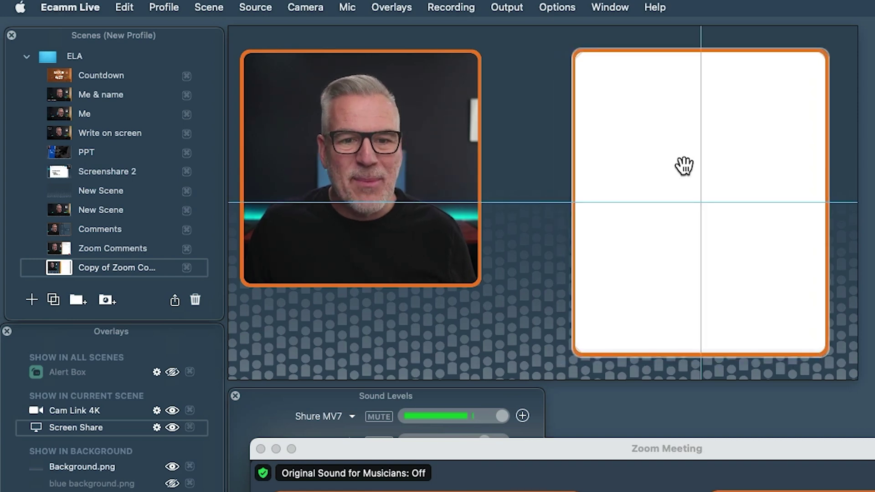
left_click_drag(400, 188, 392, 222)
left_click_drag(477, 323, 585, 322)
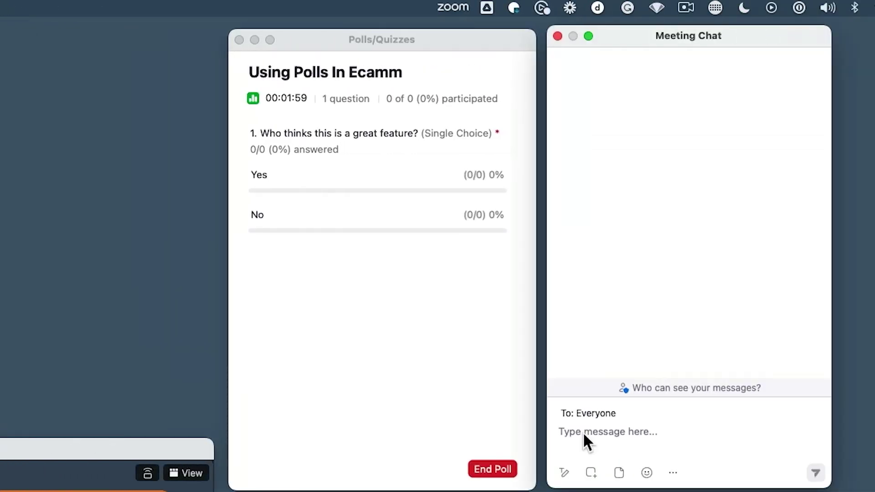
Send the message "Your comments here" to Everyone in Zoom's Meeting Chat
left_click(583, 434)
type("Your comments")
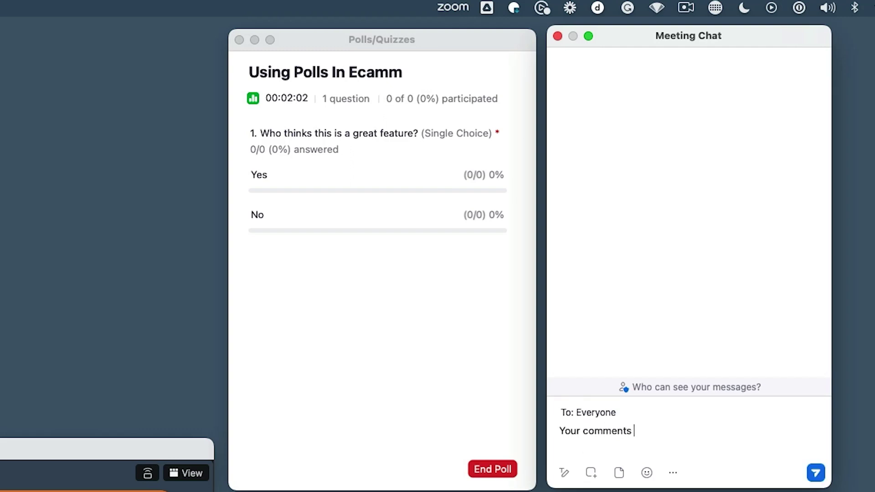
key("Return")
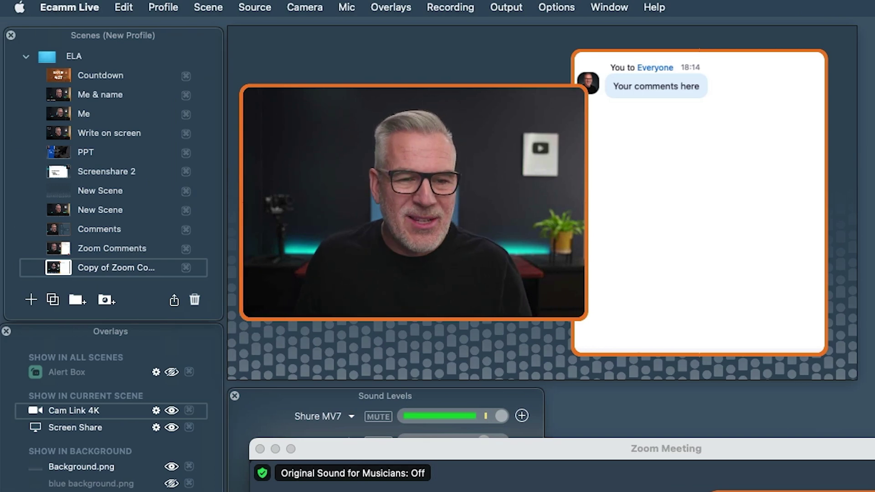
Bring the chat screen share overlay in front of the camera overlay
mouse_move(632, 173)
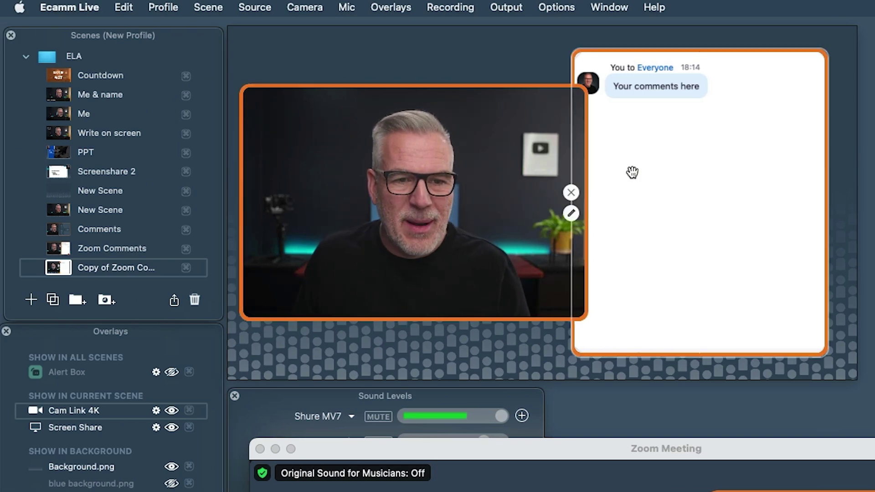
right_click(668, 176)
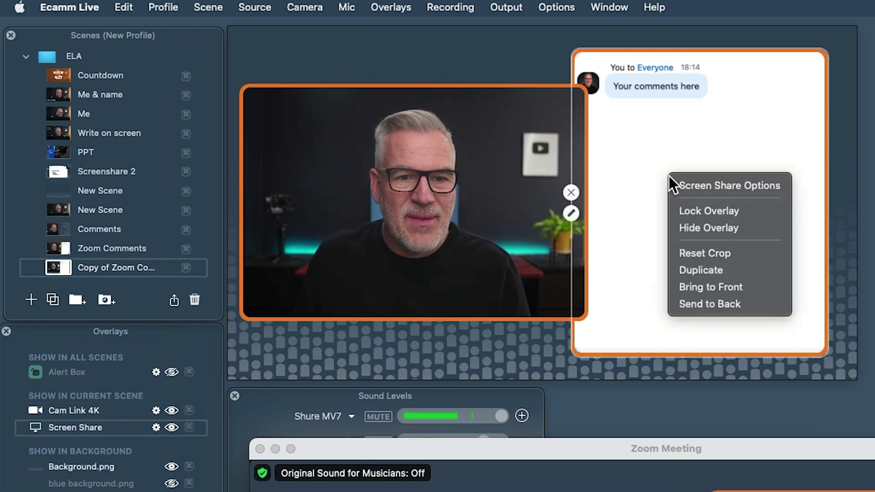
left_click(701, 280)
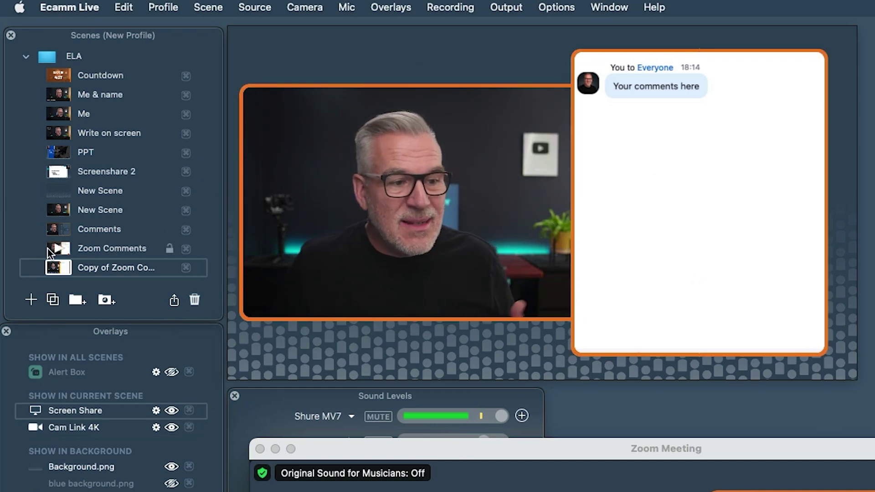
Run the Zoom Comments, Me, PPT and Comments scenes one after another to compare their layouts
left_click(61, 246)
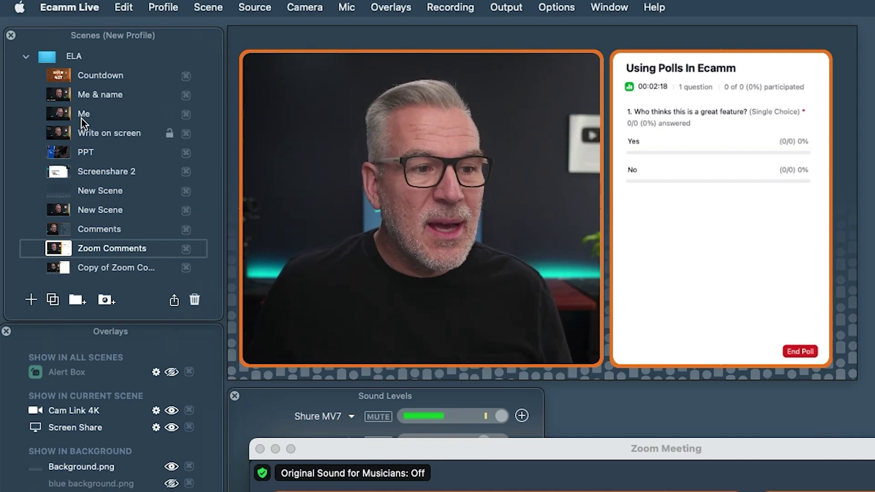
left_click(65, 117)
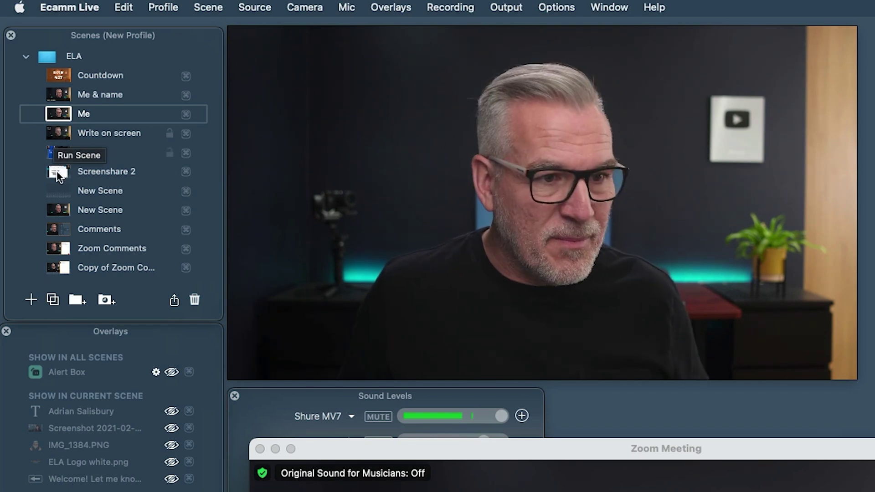
left_click(56, 152)
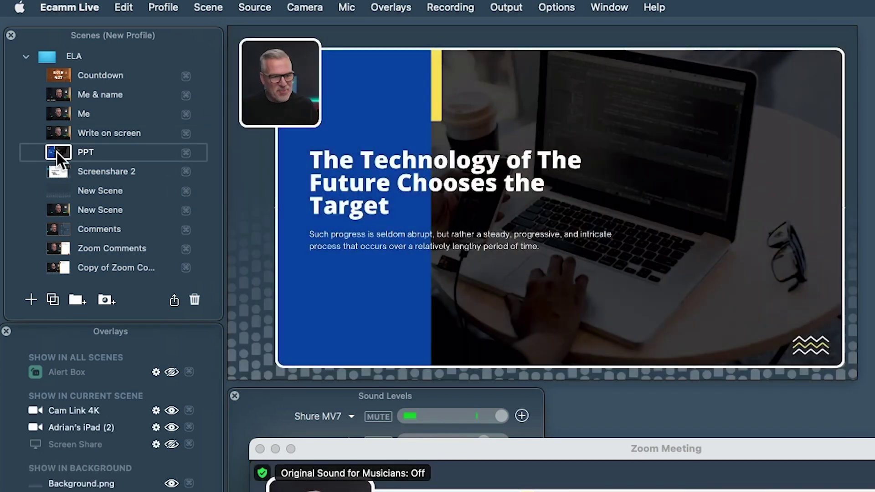
left_click(59, 228)
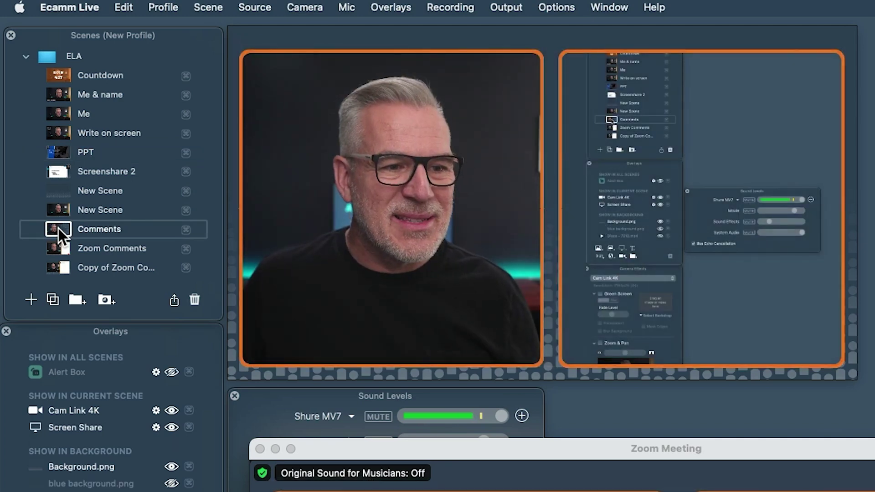
Activate the copied Zoom Comments scene, and move the Zoom Meeting window up over the Ecamm preview and enlarge it slightly
left_click(59, 265)
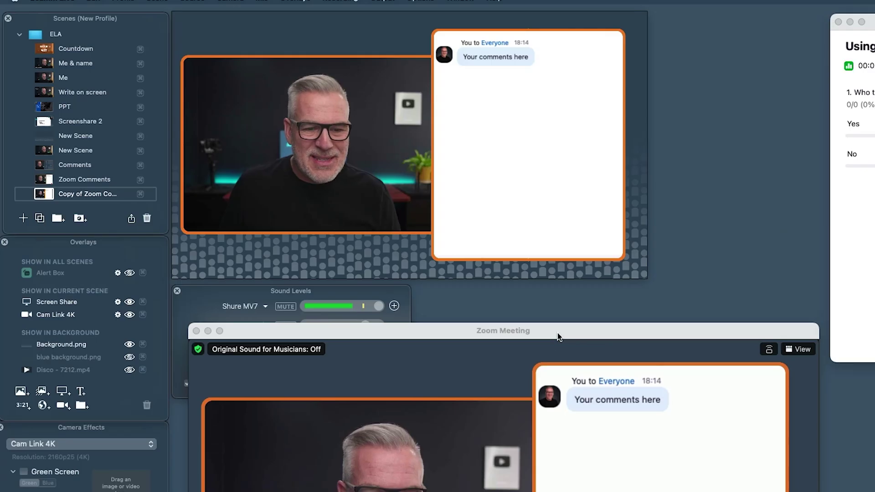
left_click_drag(559, 337, 547, 16)
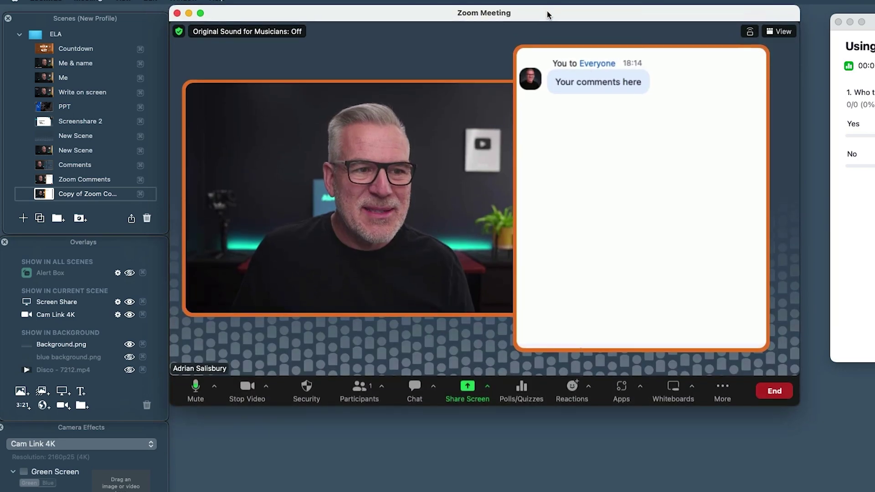
left_click_drag(798, 402, 821, 422)
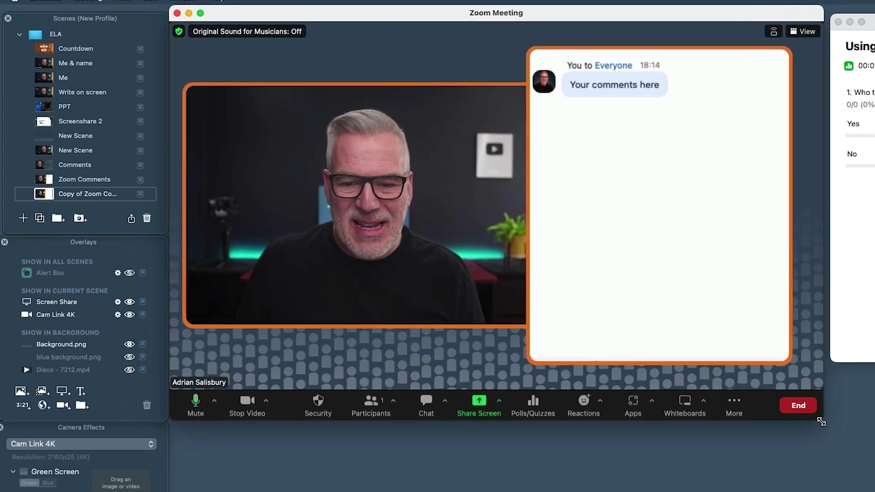